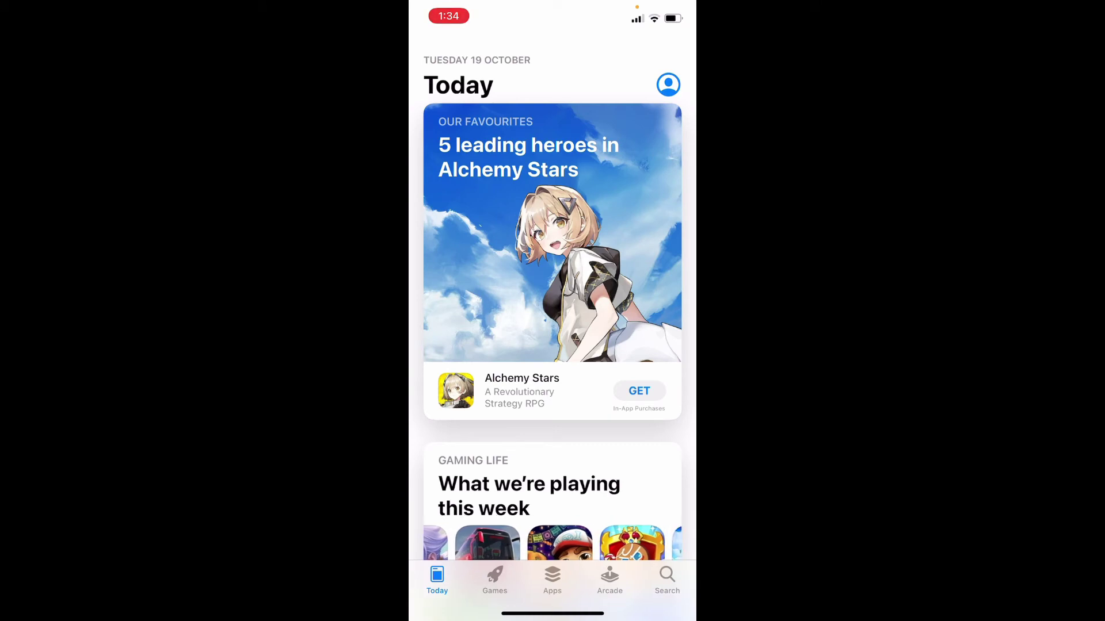
From the Today page's account avatar, open the Redeem Gift Card or Code sheet.
click(668, 85)
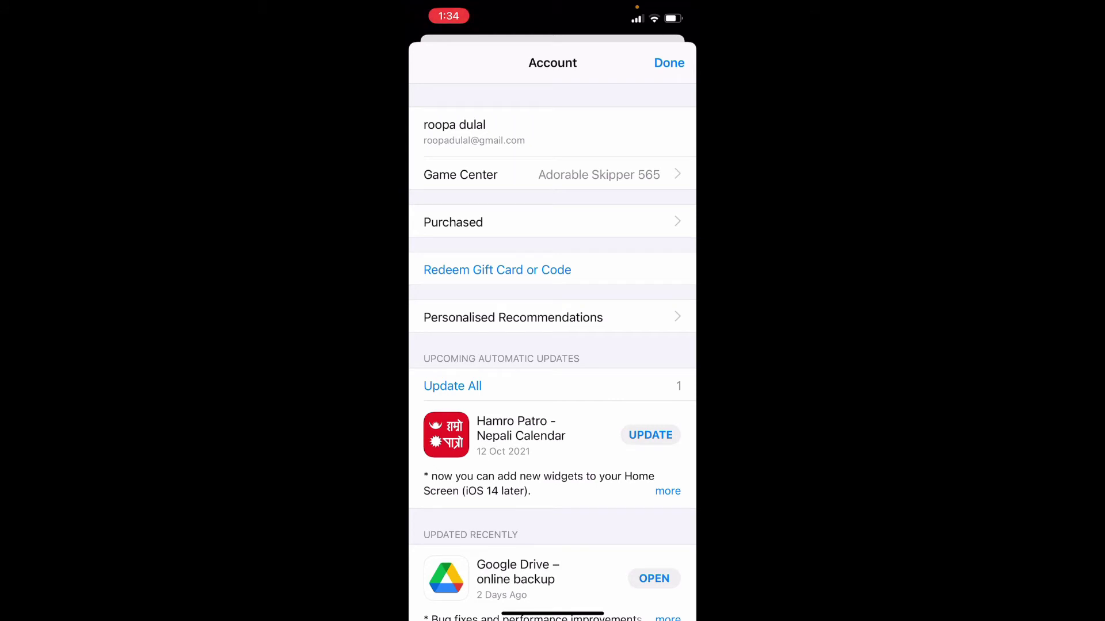
click(669, 63)
click(666, 86)
click(668, 62)
click(666, 86)
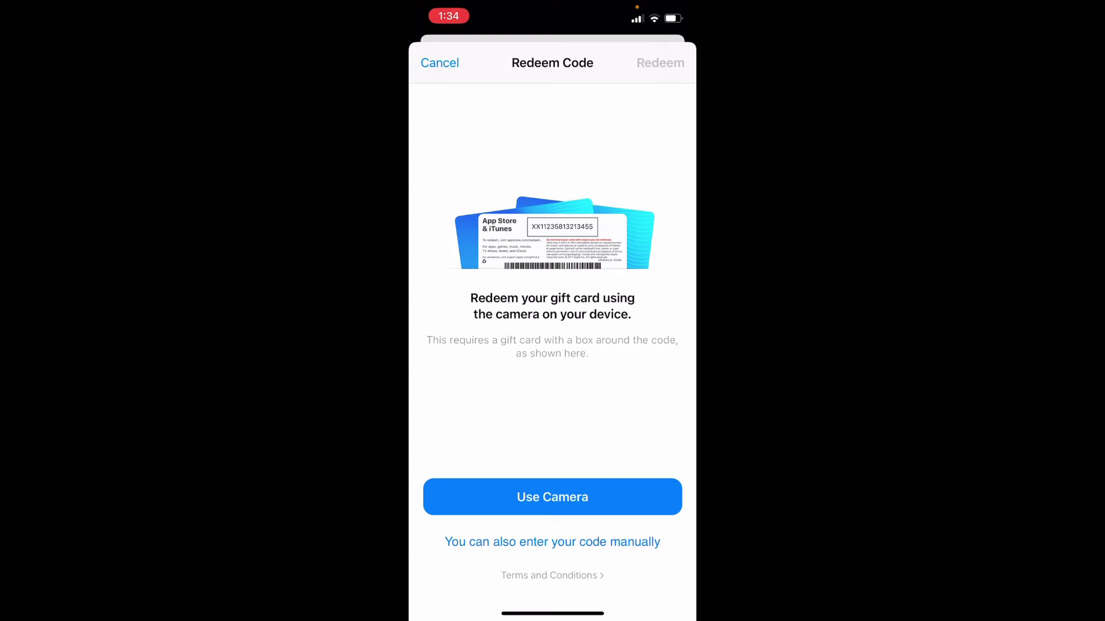
click(552, 541)
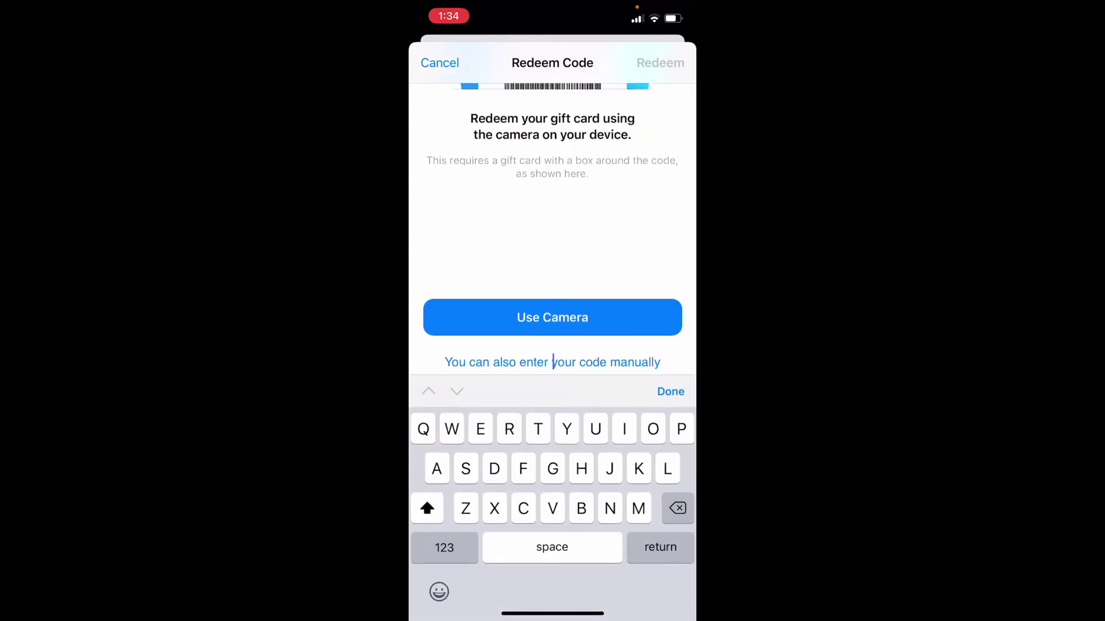
click(443, 547)
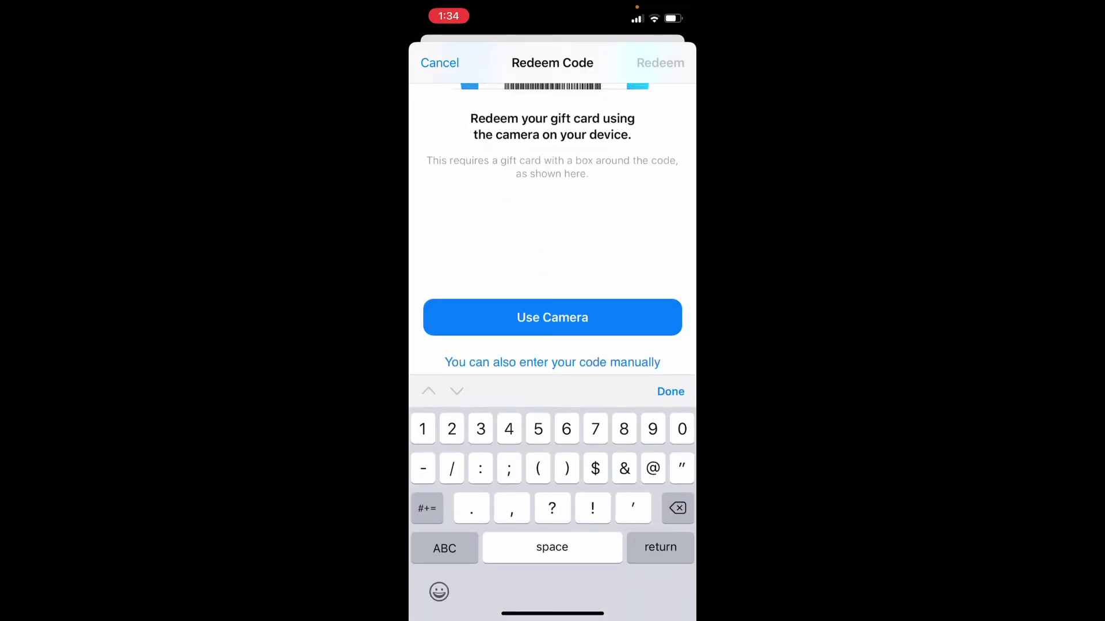
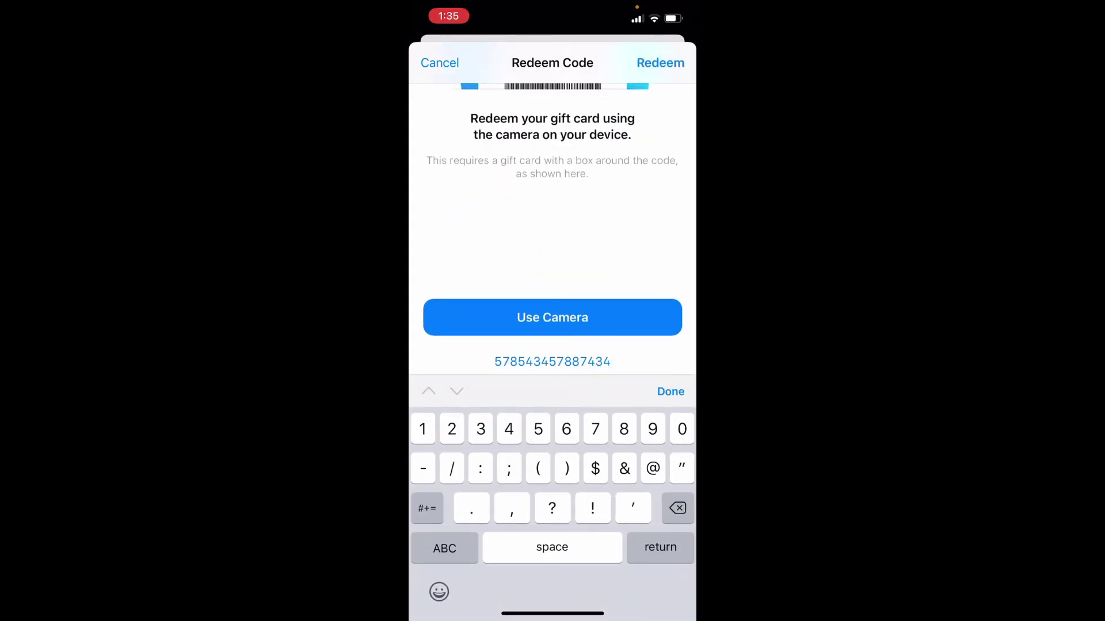
click(669, 391)
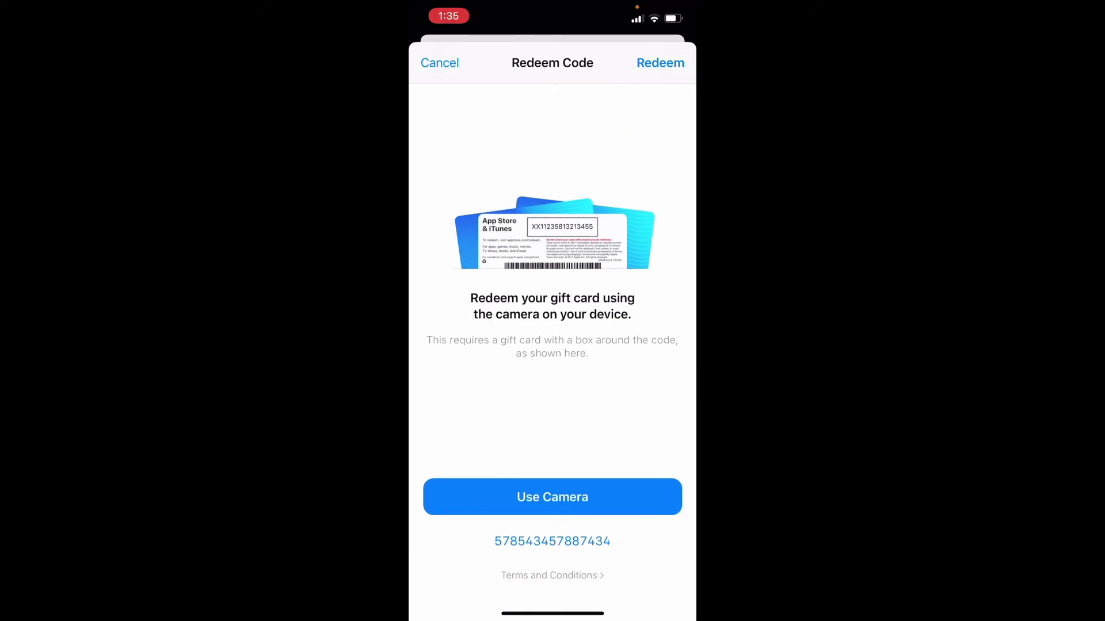